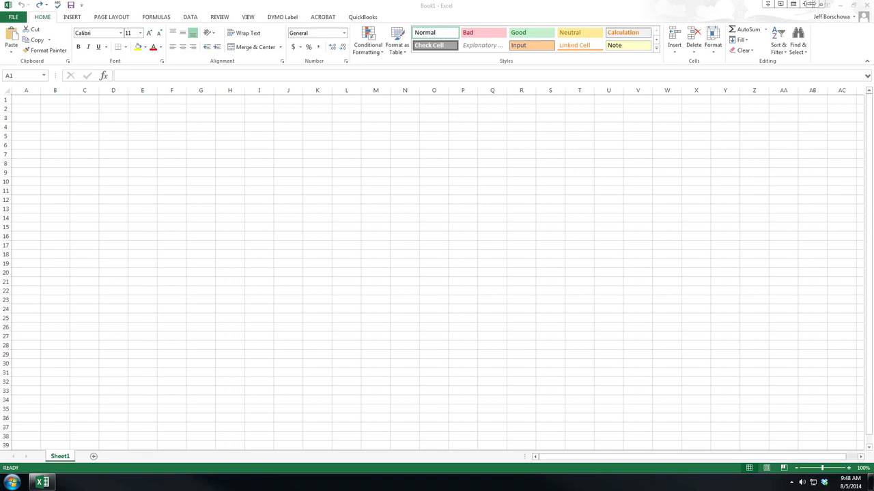
- Enter ABC Company in A1 and Quarterly Sales in A2
left_click(29, 100)
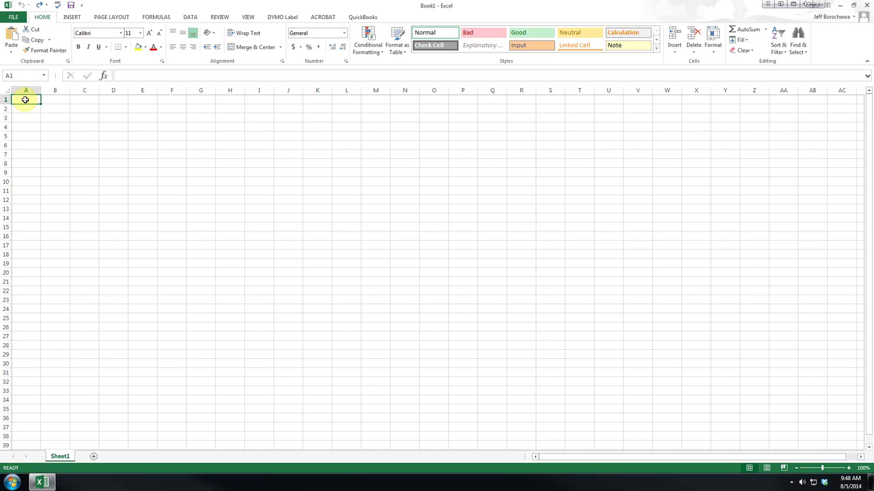
type("ABC Company")
key("Return")
type("Qua")
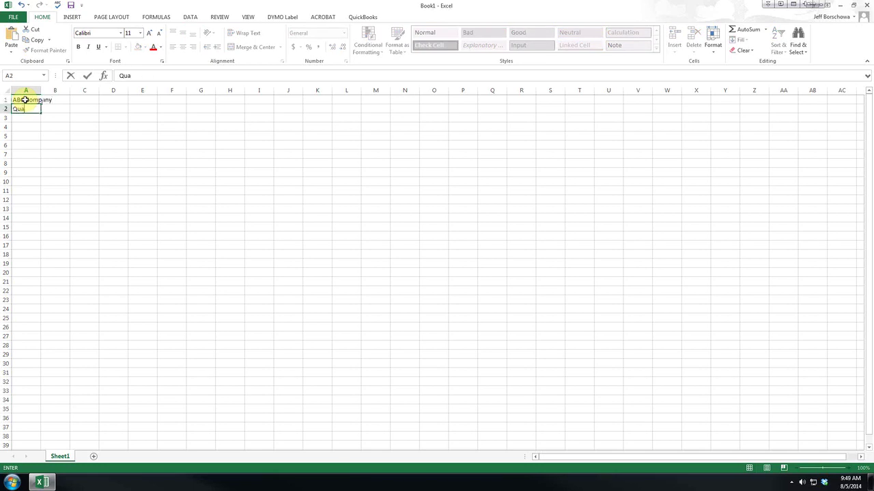
type("rterly Sales")
key("Return")
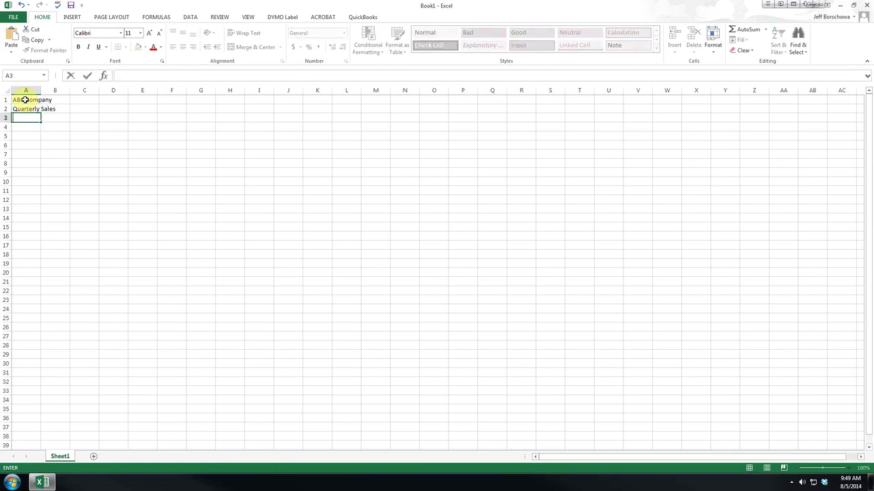
- Enter 'January 1 through March 31, 2014 as text in A3 and check the entry
type("'")
type("January 1 through")
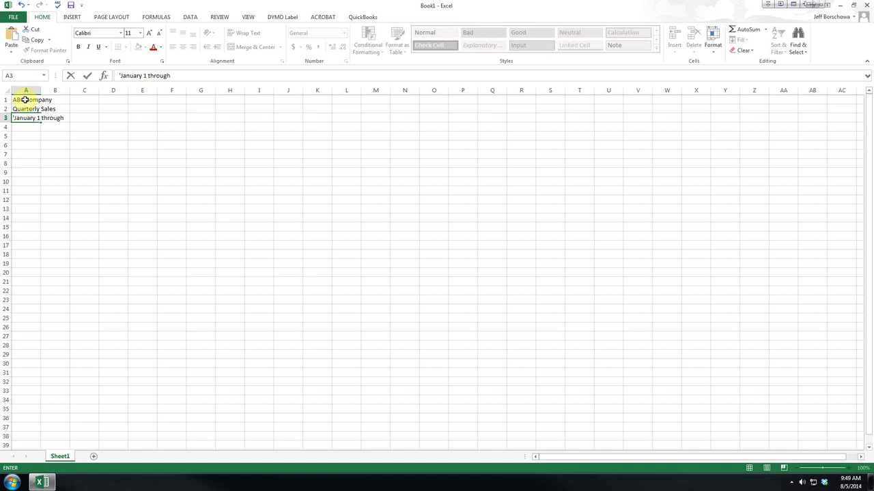
type(" March")
type(" 31, 2014")
key("Return")
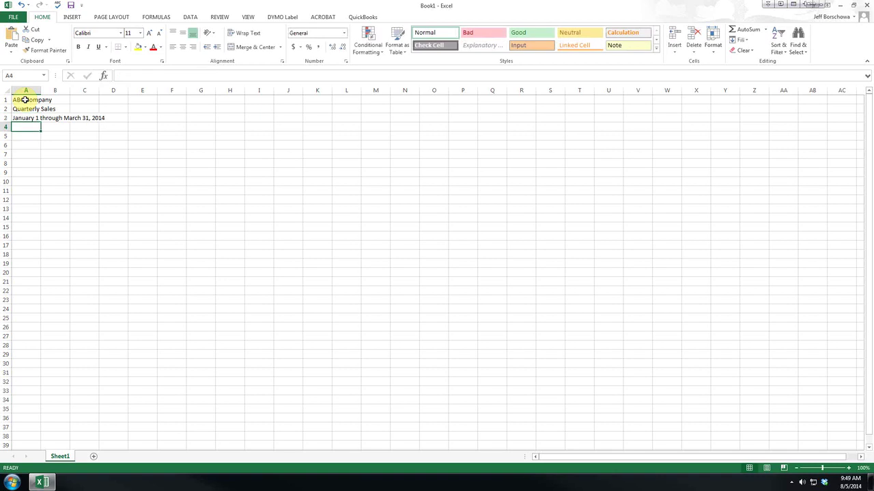
key("Up")
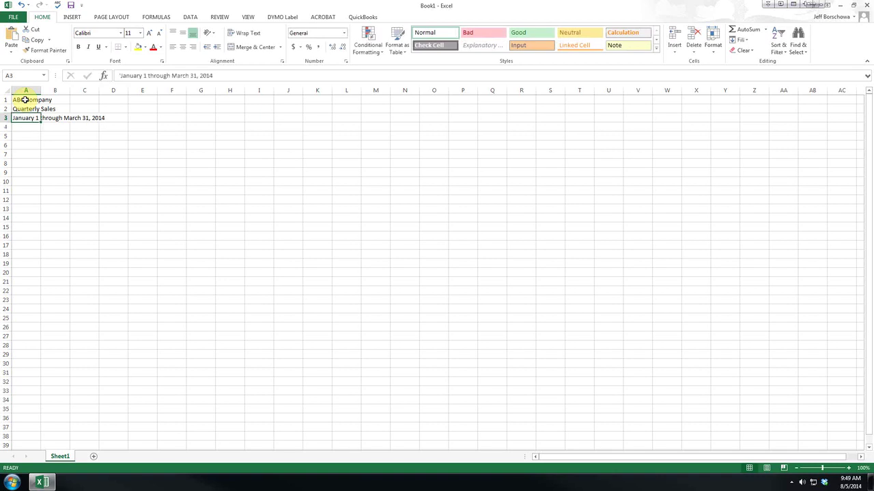
key("Down")
key("Up")
key("Down")
key("Down")
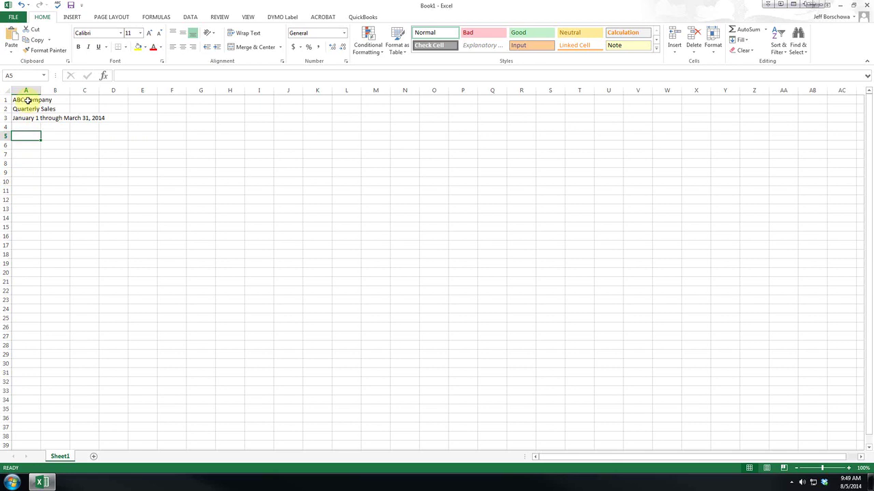
- Name cell A1 CompanyName in the Name Box and widen the box to show it
left_click(24, 109)
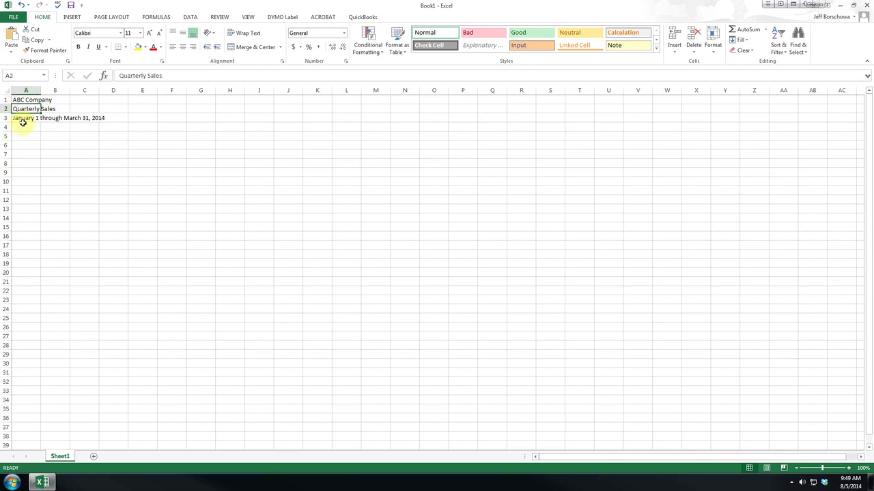
left_click(27, 100)
left_click(20, 76)
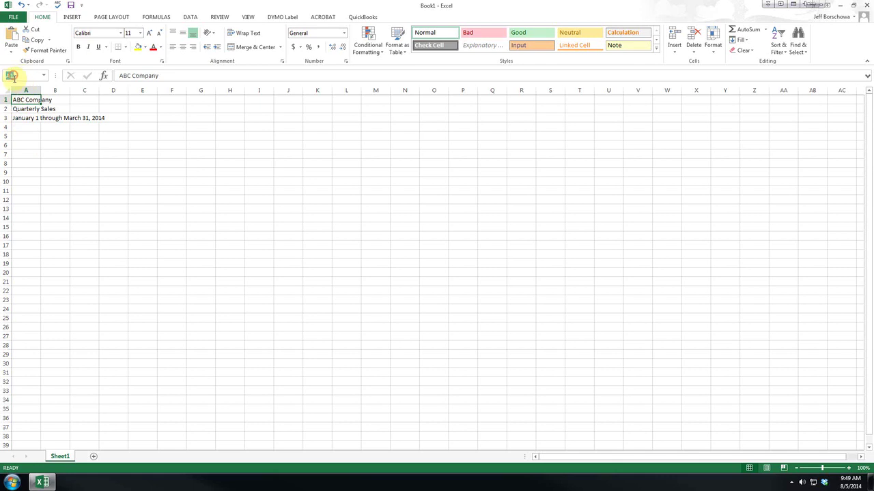
type("C")
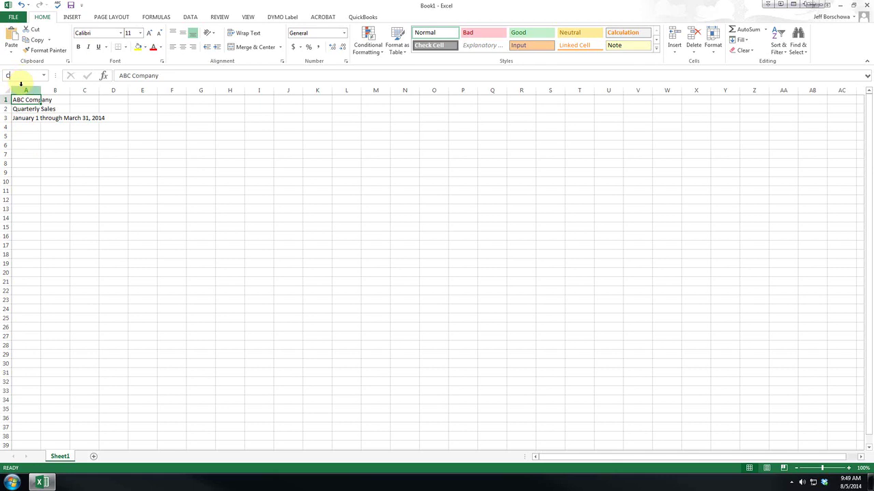
type("ompany")
type("N")
type("ame")
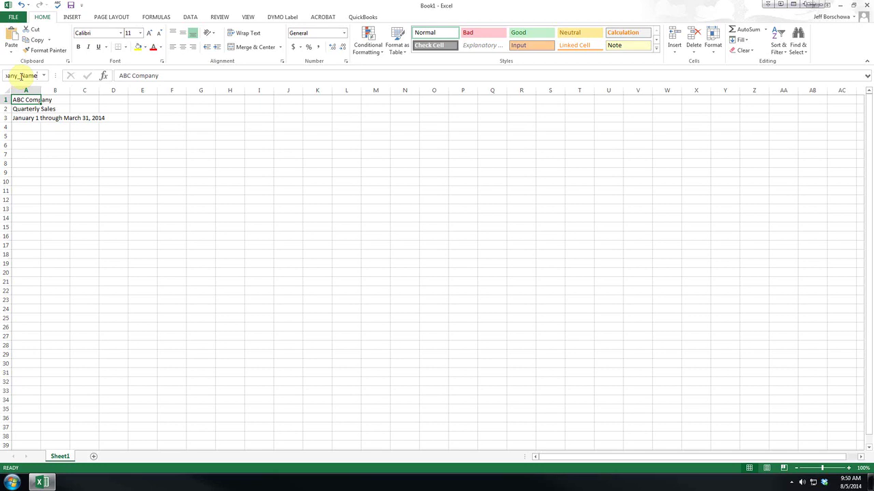
key("Return")
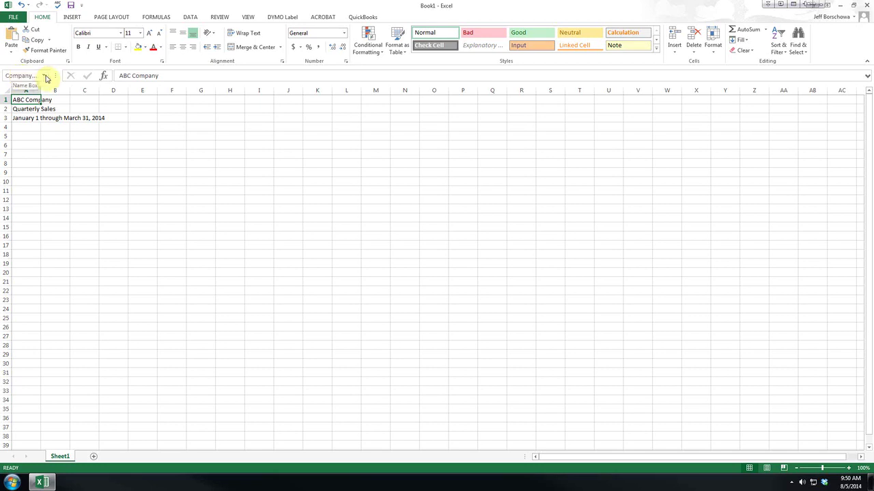
left_click_drag(56, 76, 69, 76)
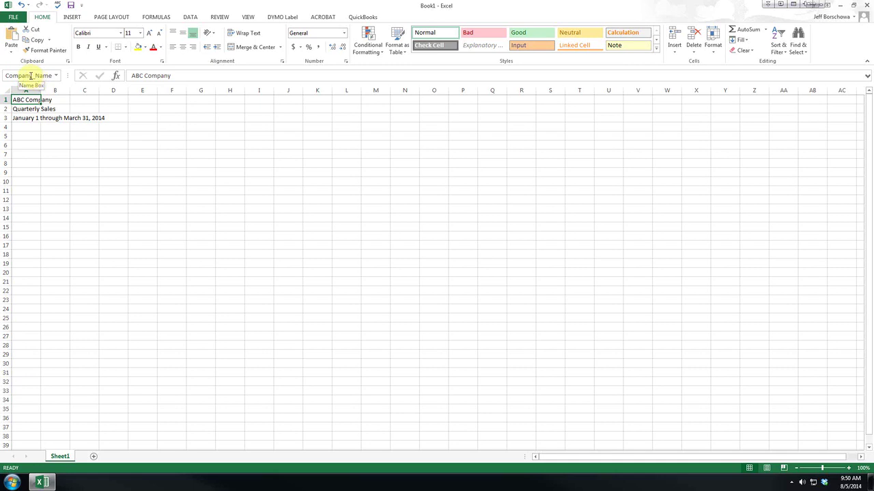
- Correct the name of cell A1 to Company_Name
left_click(35, 75)
key("BackSpace")
type("_")
key("Return")
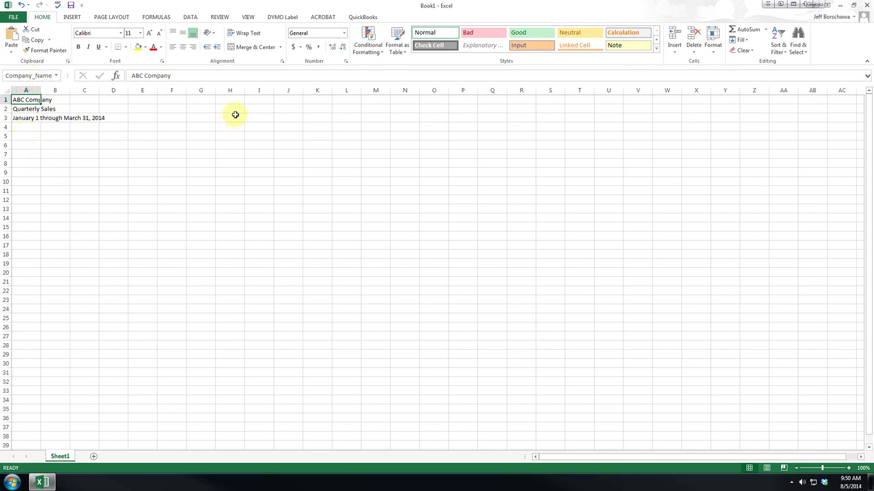
left_click(312, 108)
type("=comp")
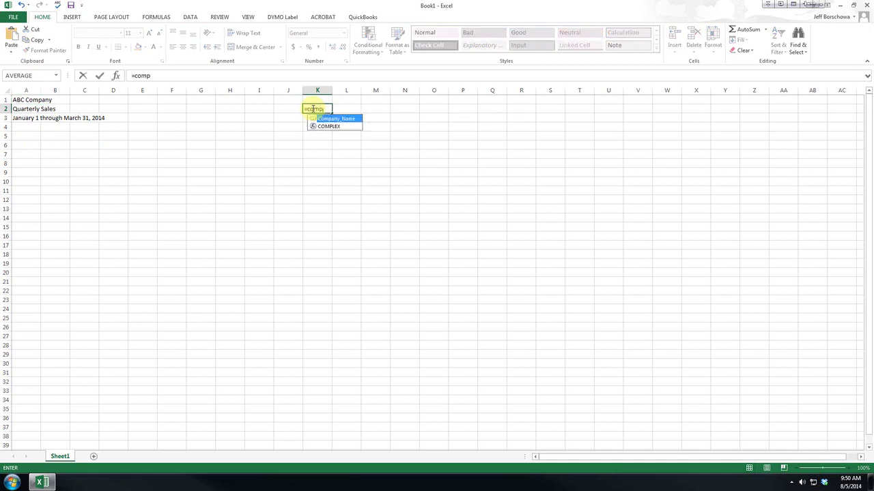
key("Return")
left_click(312, 109)
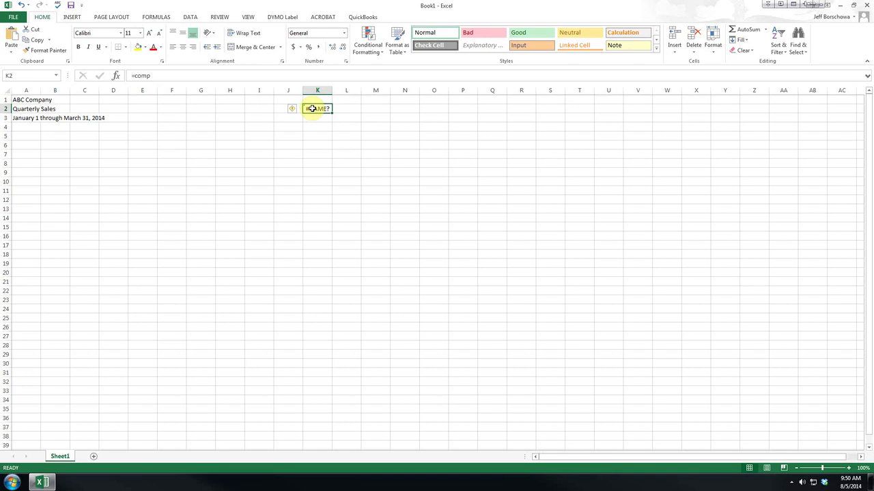
type("=company_n")
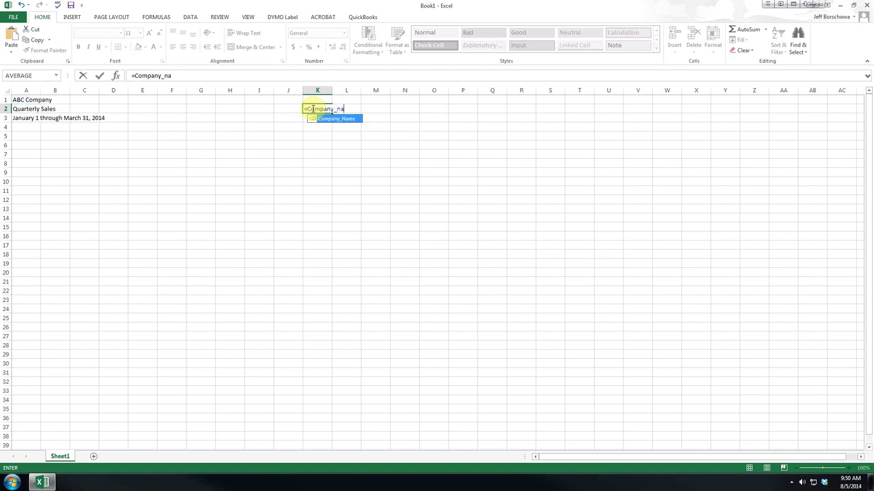
key("BackSpace")
type("Name")
key("Return")
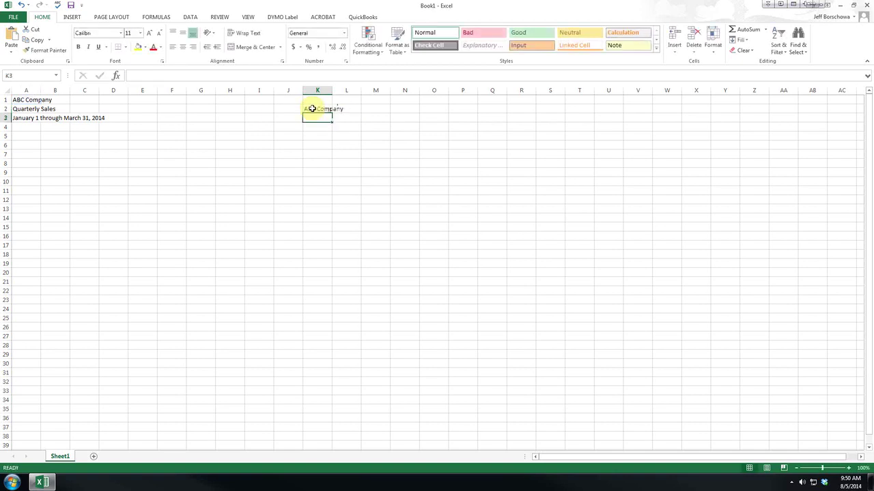
left_click(312, 109)
key("Delete")
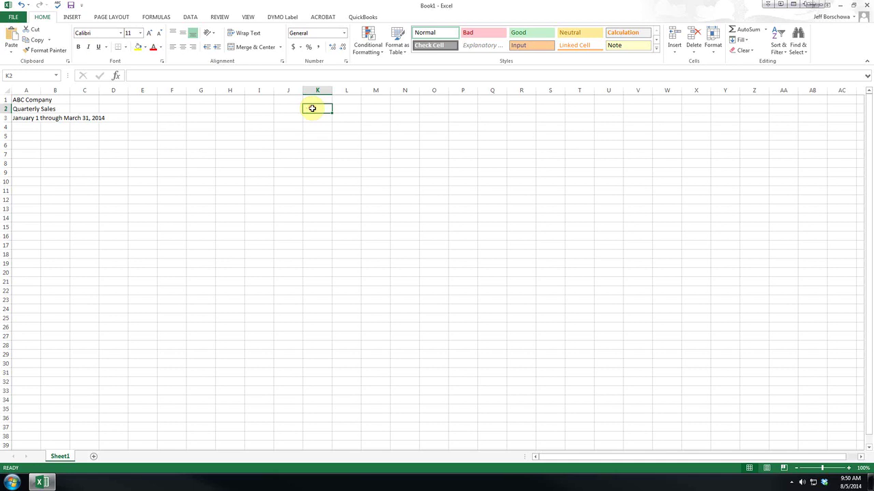
left_click(31, 100)
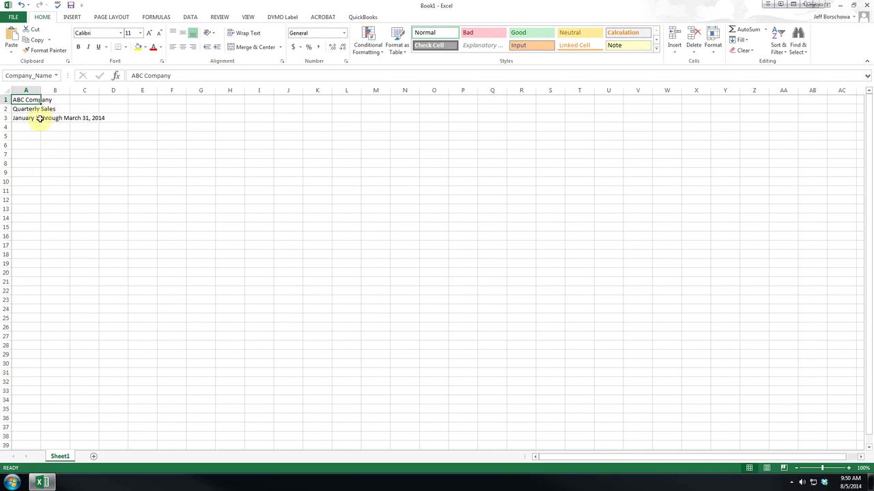
- Select cell A1 as the start of the title range
left_click(30, 99)
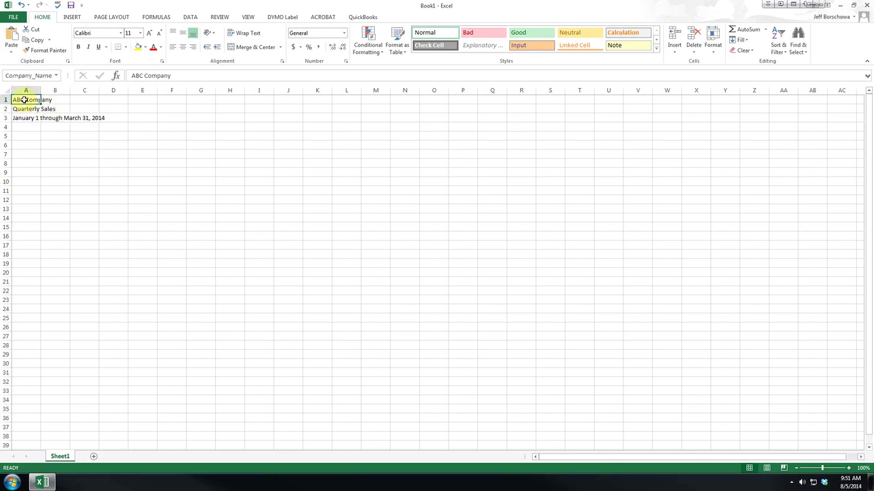
- Select A1:A3 and set the title text to 14-point Calibri (Body)
left_click_drag(25, 99, 26, 119)
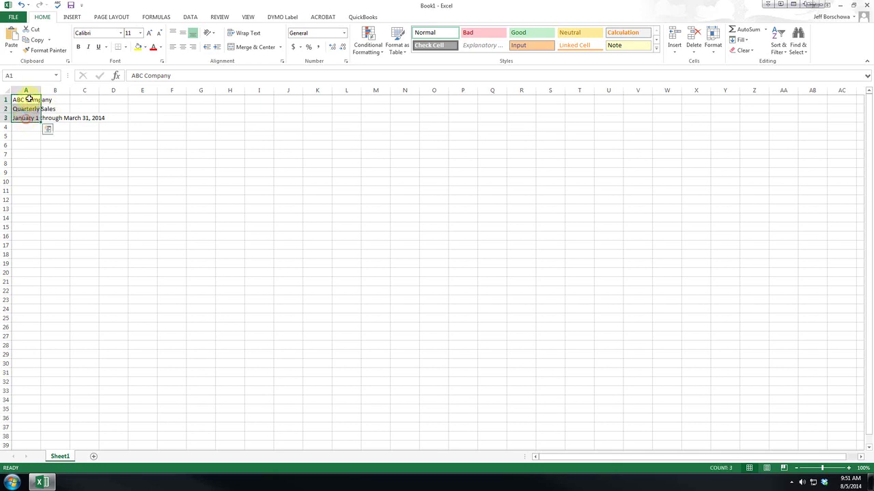
left_click(28, 99)
left_click(29, 118, "shift")
left_click(140, 33)
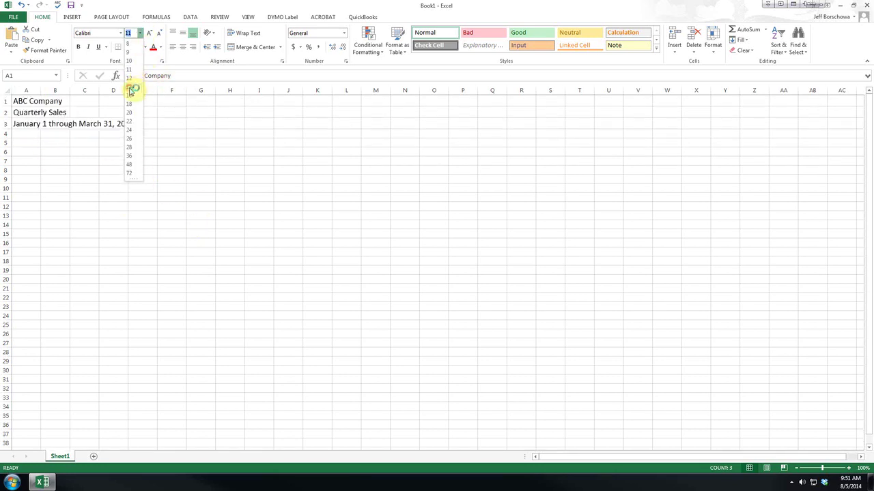
left_click(129, 87)
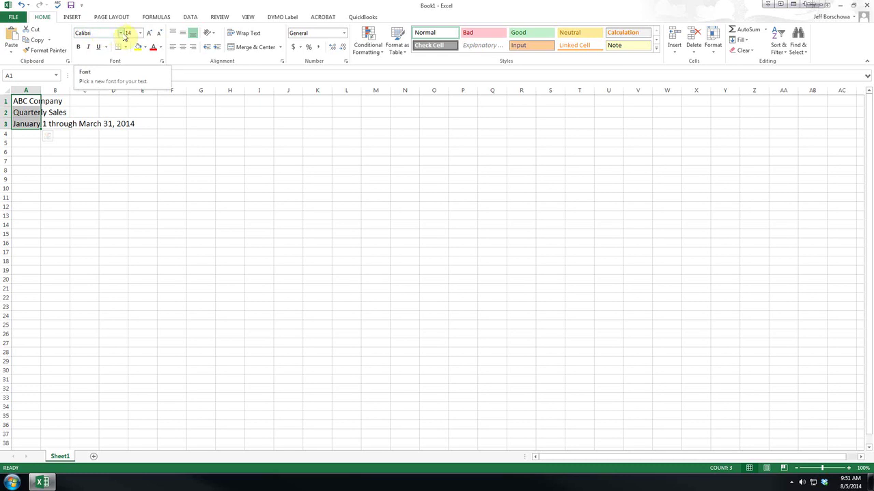
left_click(122, 35)
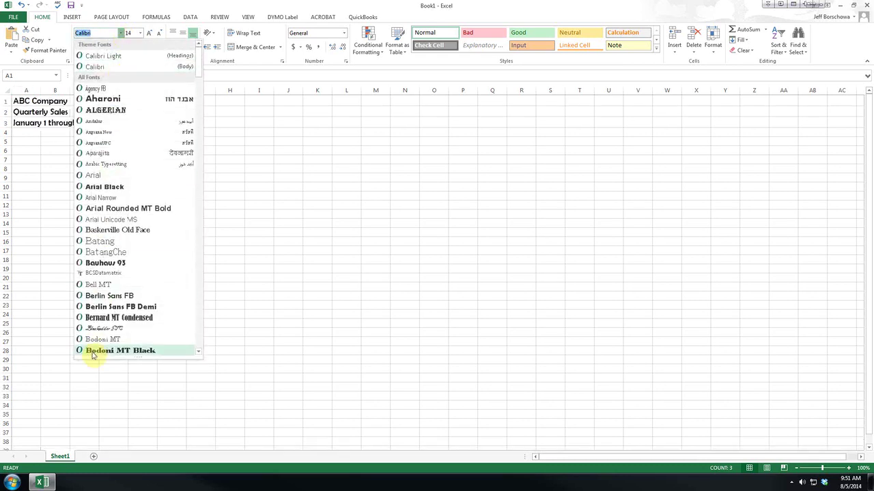
left_click(106, 66)
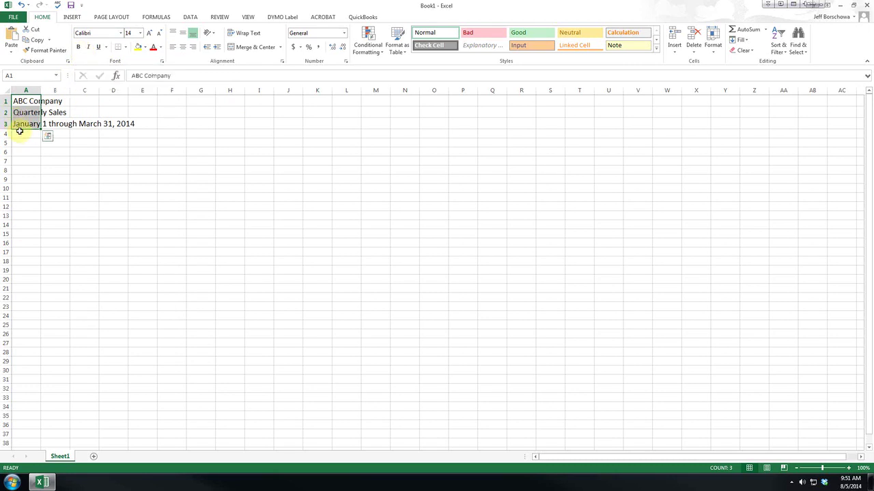
- Apply Bold to the selected title cells A1:A3
left_click(79, 48)
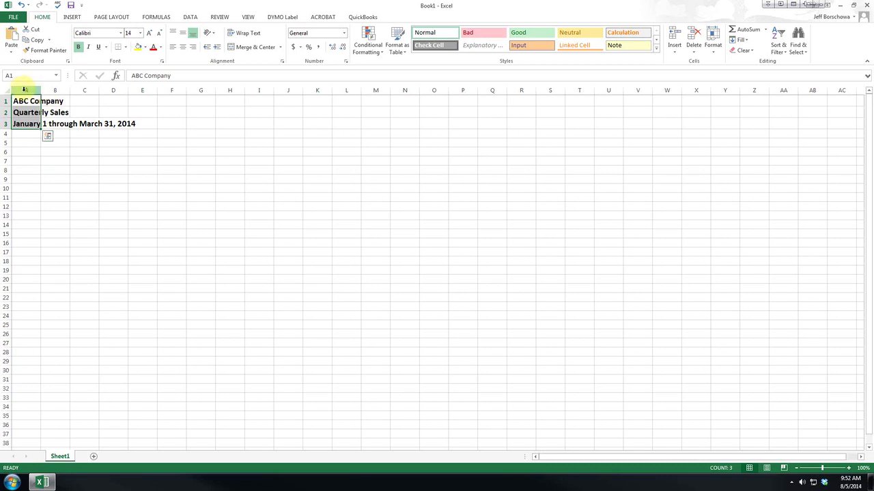
left_click(24, 90)
right_click(26, 91)
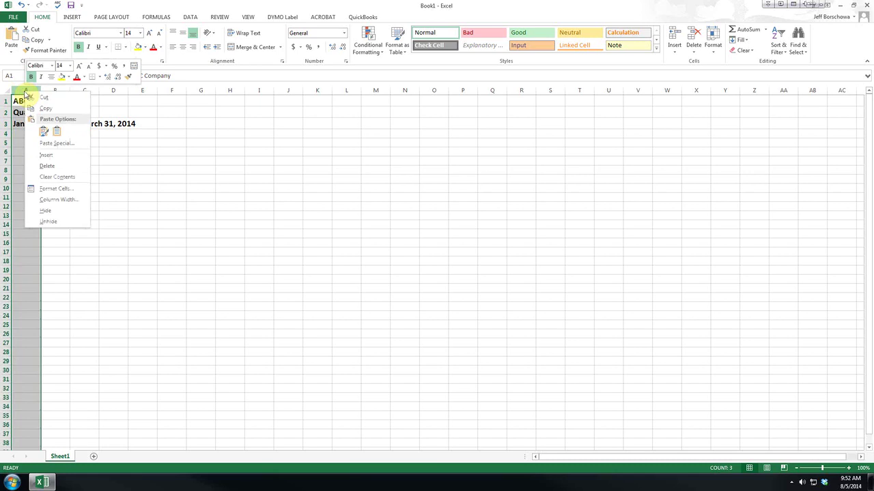
key("Escape")
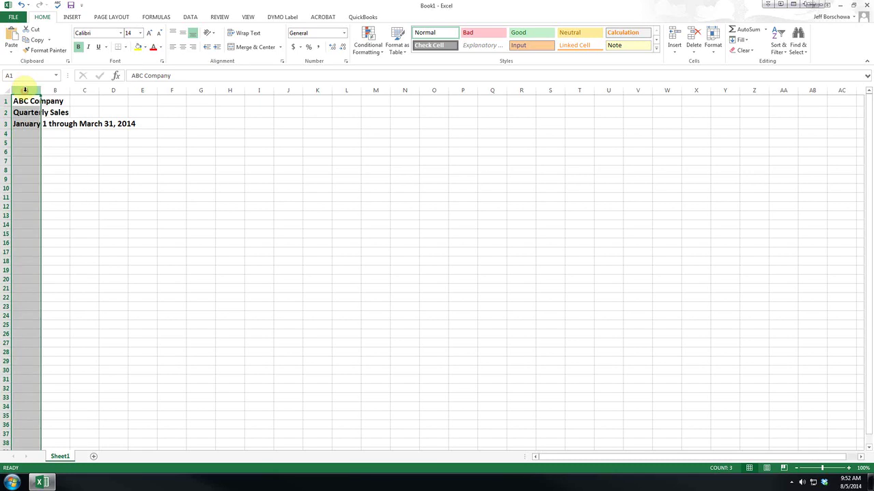
right_click(25, 90)
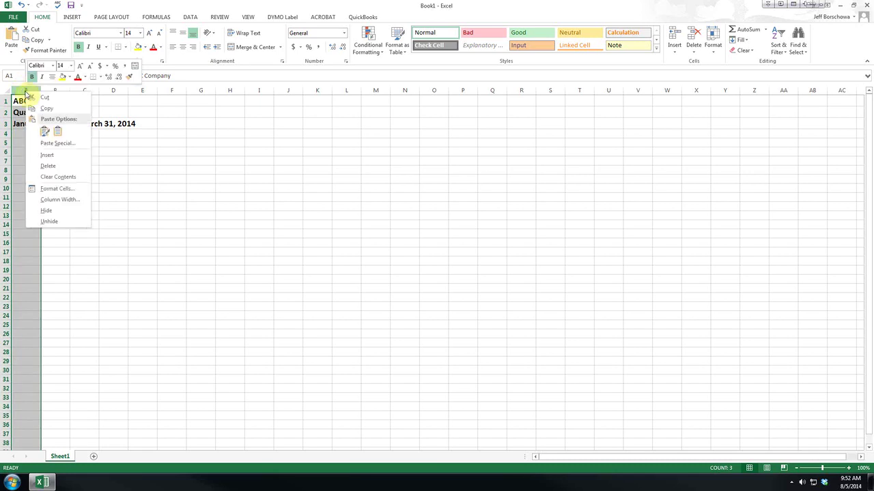
left_click(42, 200)
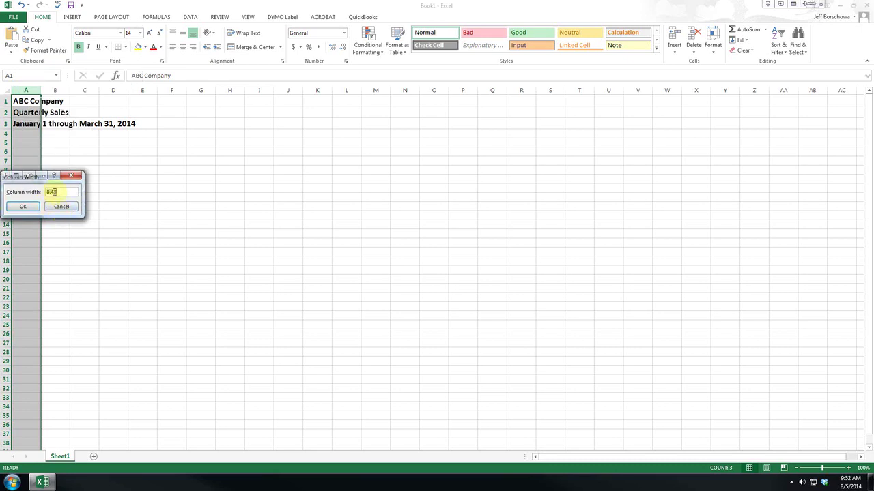
left_click(59, 211)
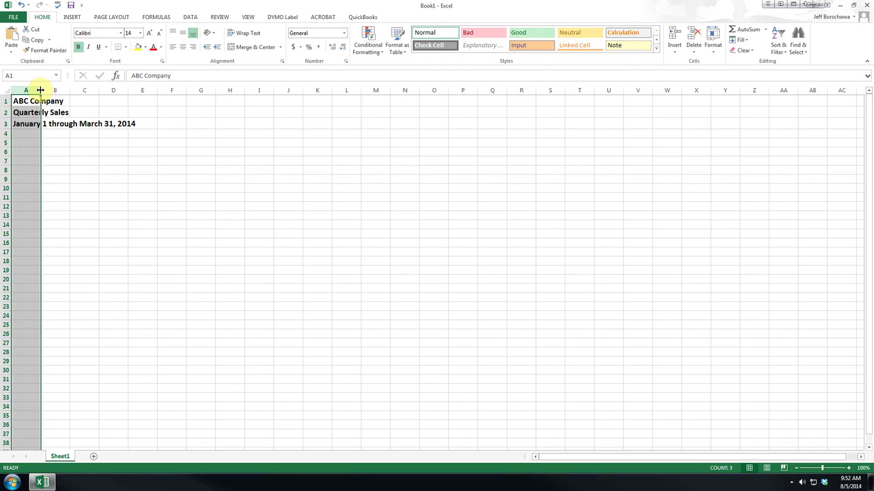
- AutoFit column A to its longest entry, then narrow it to a moderate width
double_click(41, 90)
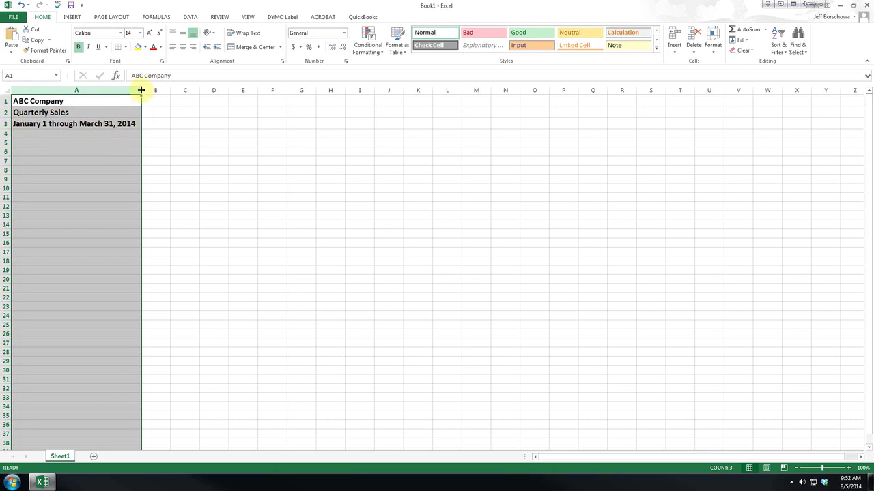
mouse_move(141, 91)
left_mouse_down()
mouse_move(123, 91)
mouse_move(152, 89)
mouse_move(34, 90)
mouse_move(65, 90)
left_mouse_up()
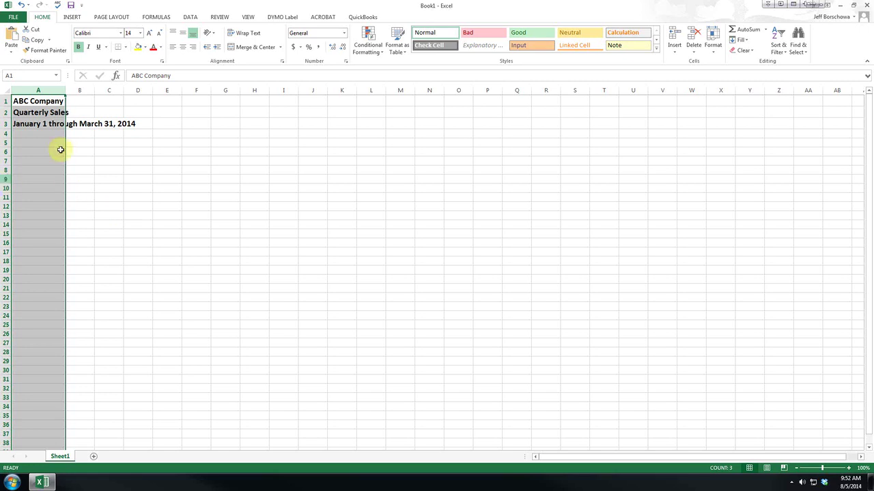
- Select rows 1–3 together with rows 7, 10 and 12
left_click(4, 101)
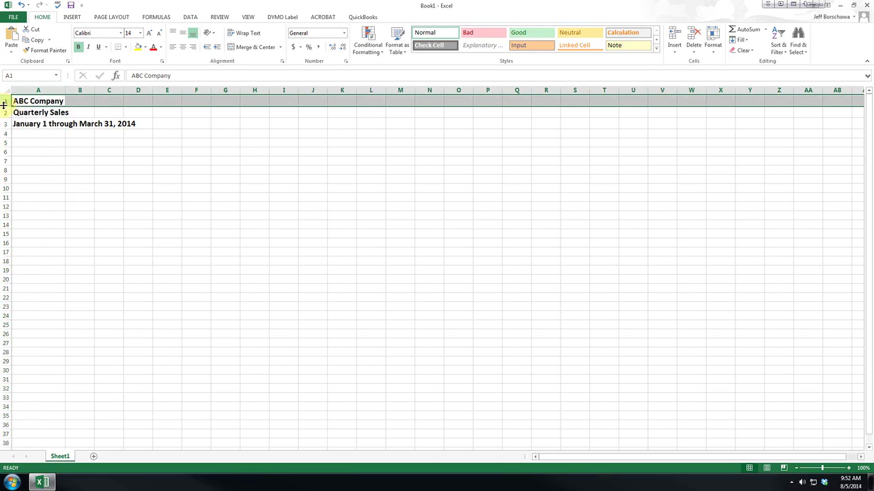
left_click_drag(5, 101, 7, 125)
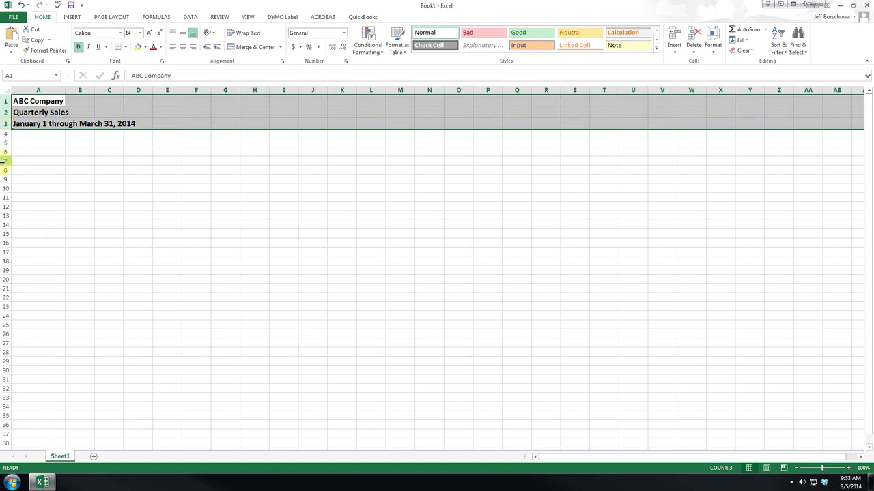
left_click(5, 161)
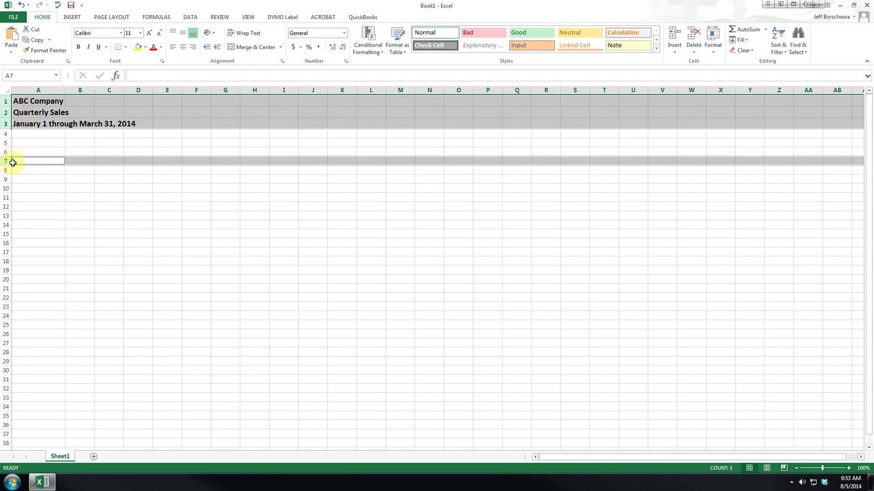
left_click(5, 188, "ctrl")
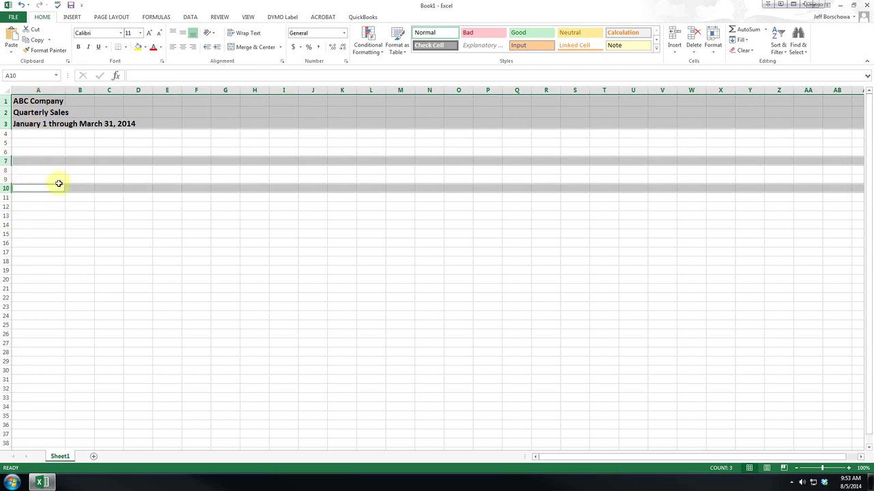
left_click(5, 207, "ctrl")
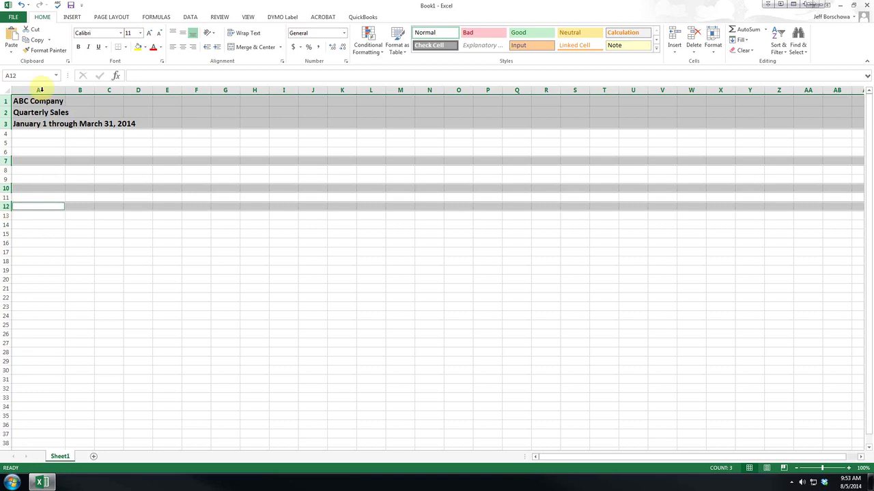
right_click(5, 101)
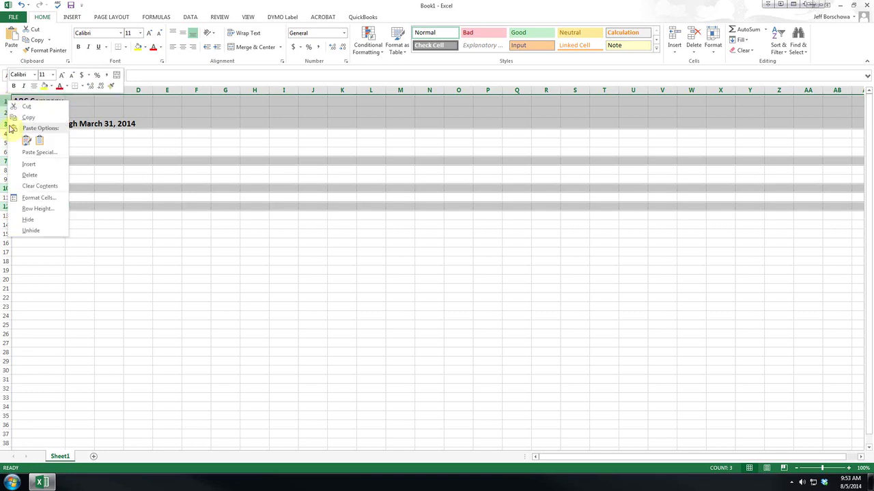
left_click(27, 209)
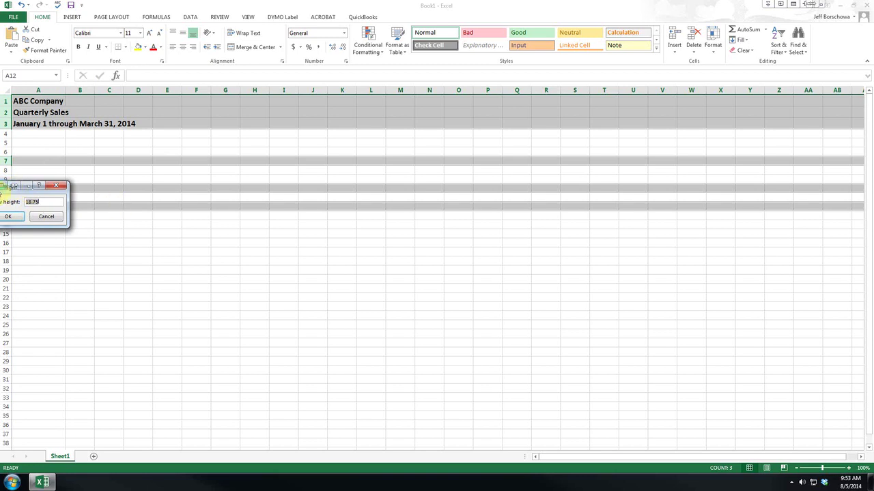
left_click_drag(8, 186, 229, 204)
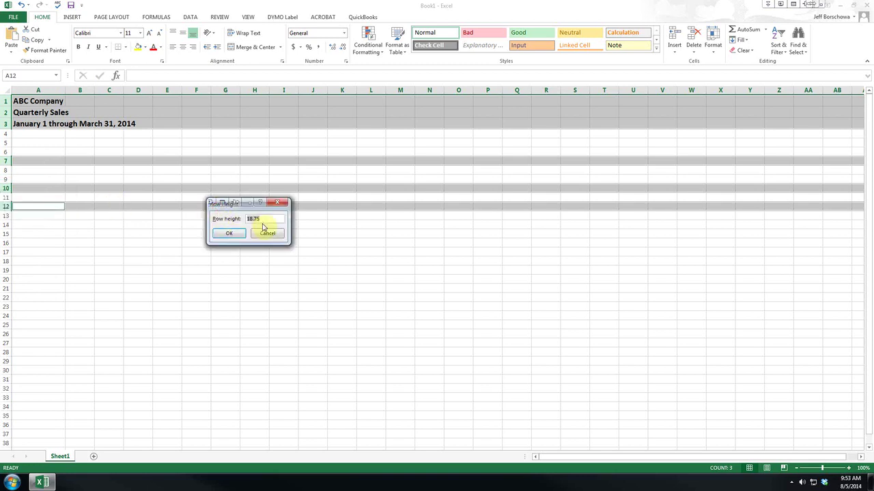
left_click(273, 234)
left_click(35, 125)
left_click_drag(5, 123, 4, 103)
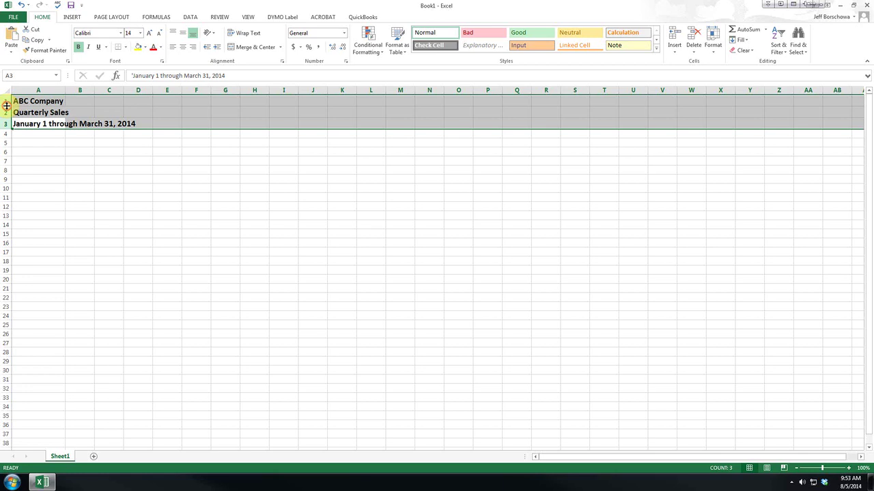
left_click_drag(6, 106, 5, 132)
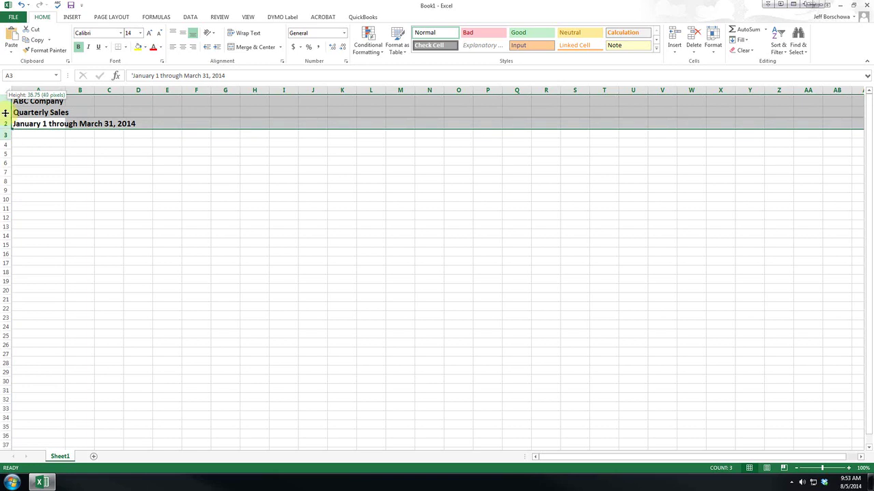
left_click_drag(5, 132, 6, 123)
double_click(8, 112)
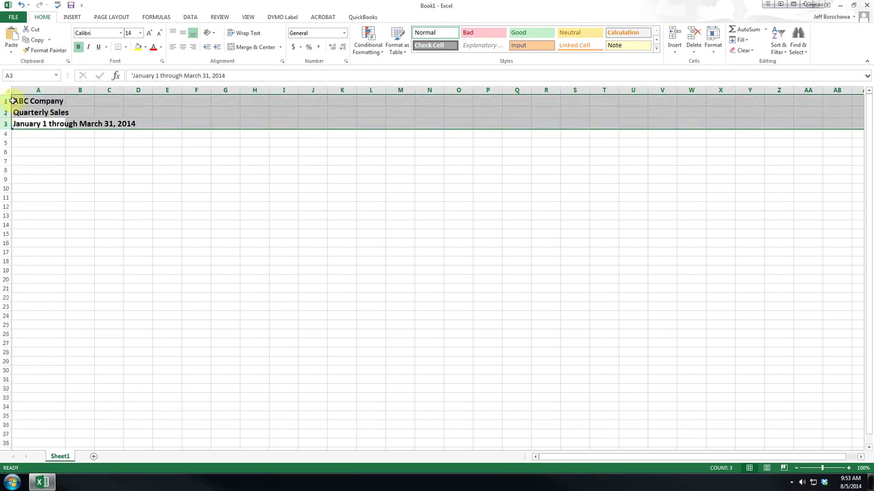
left_click(43, 145)
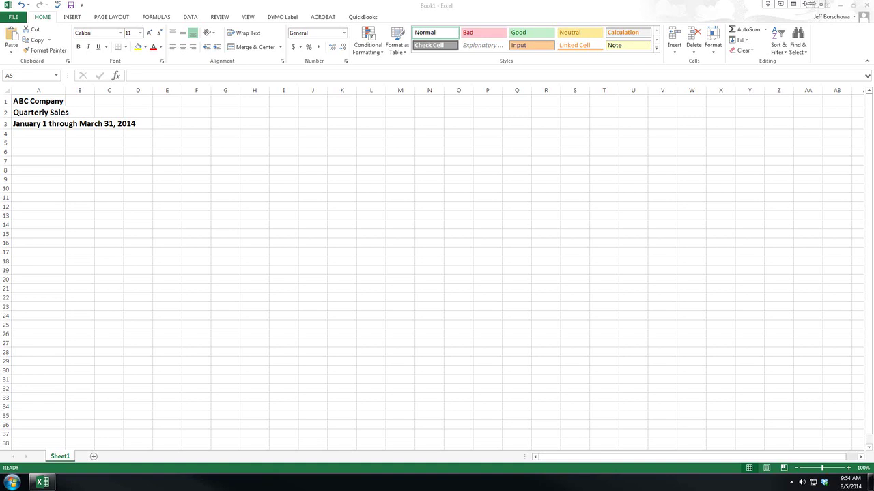
left_click(56, 152)
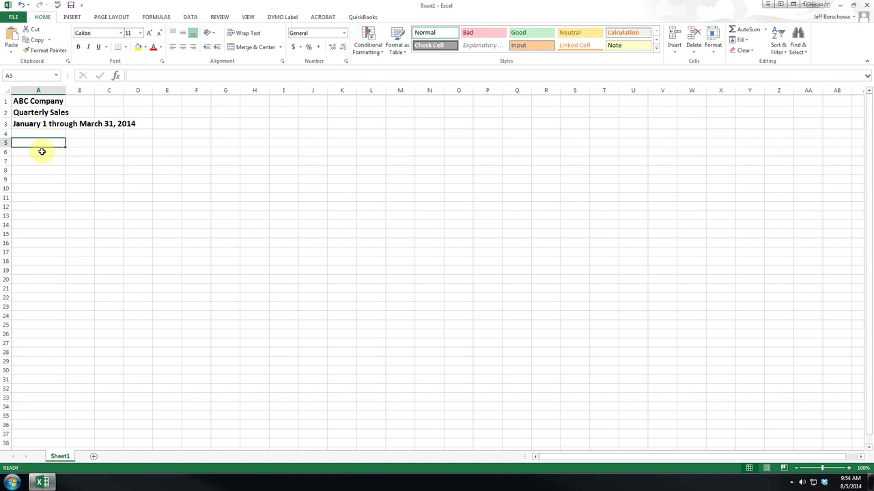
left_click(30, 152)
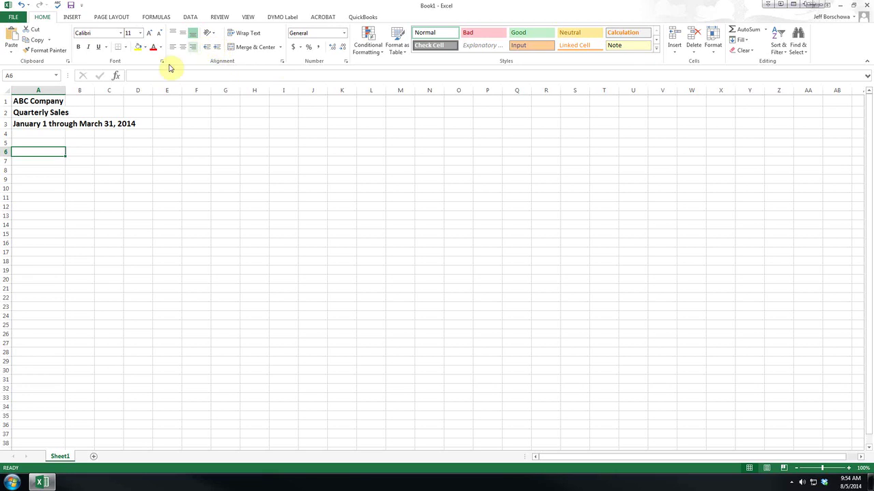
- Centre-align cell A6 and toggle Bold and Italic on and off to demonstrate them
left_click(182, 47)
left_click(79, 48)
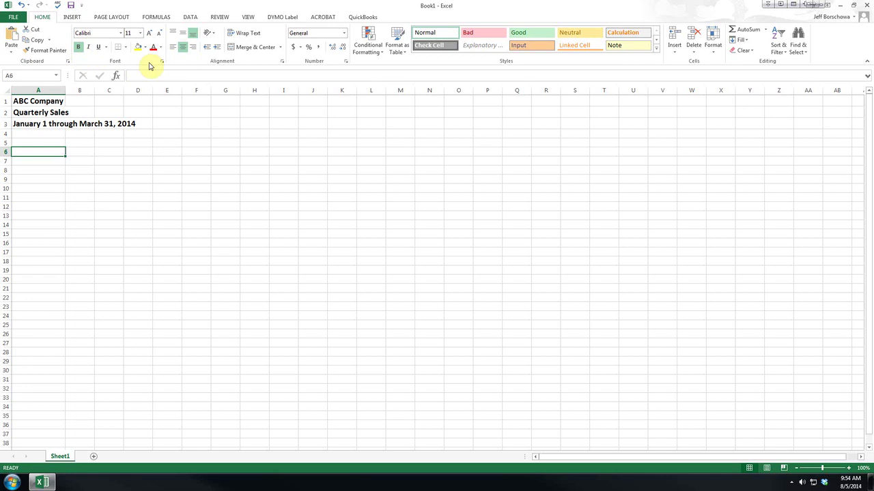
left_click(77, 47)
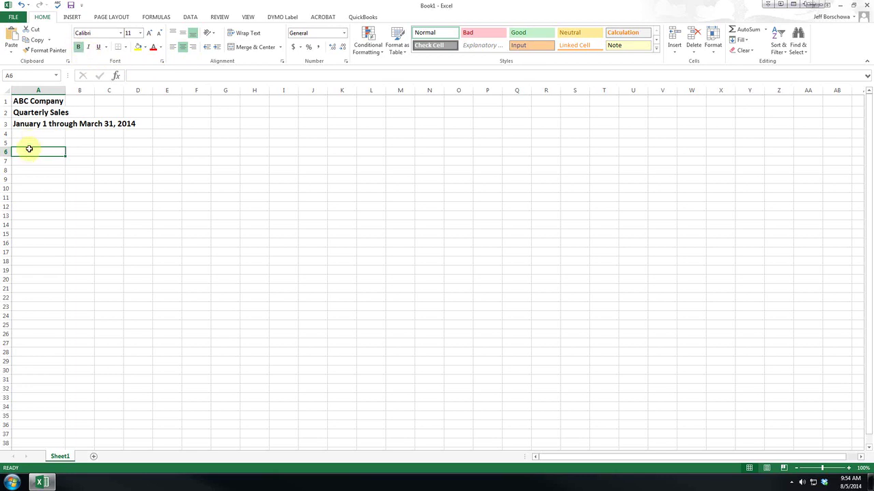
left_click(80, 47)
left_click(88, 47)
left_click(88, 47)
left_click(811, 4)
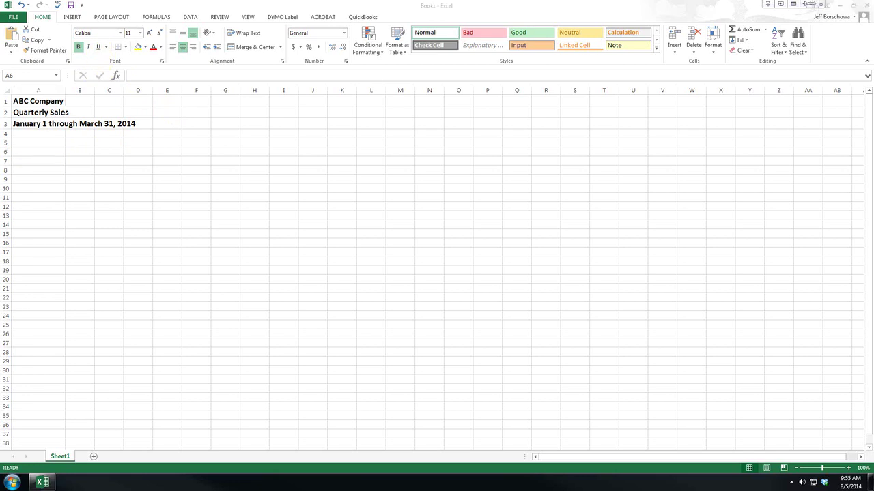